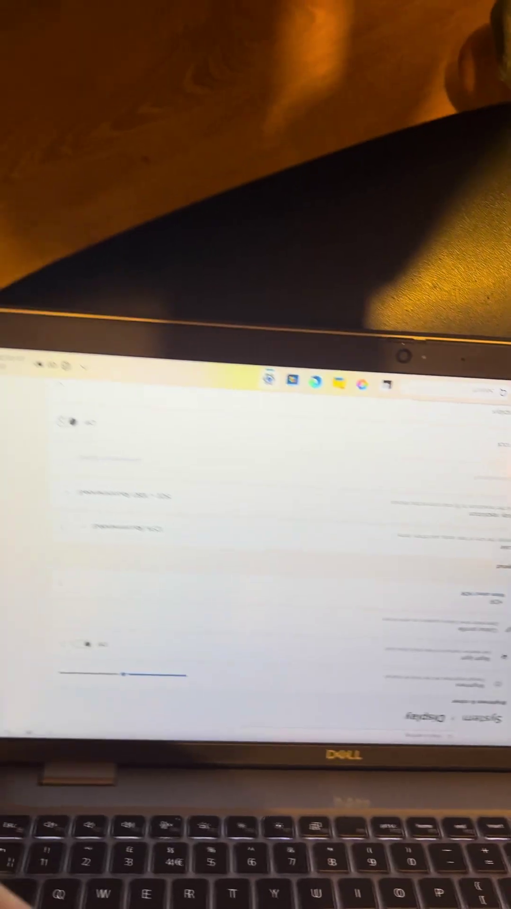
- Turn on rotation lock on the Display settings page
left_click(85, 427)
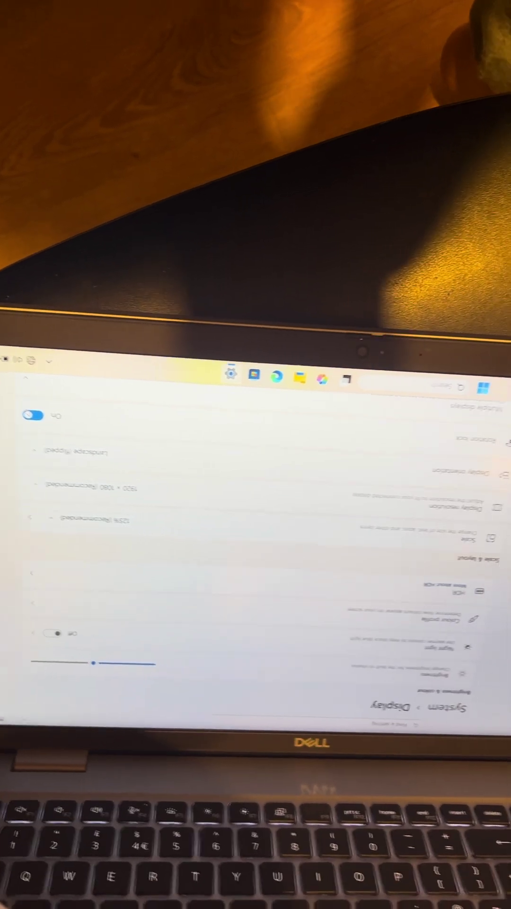